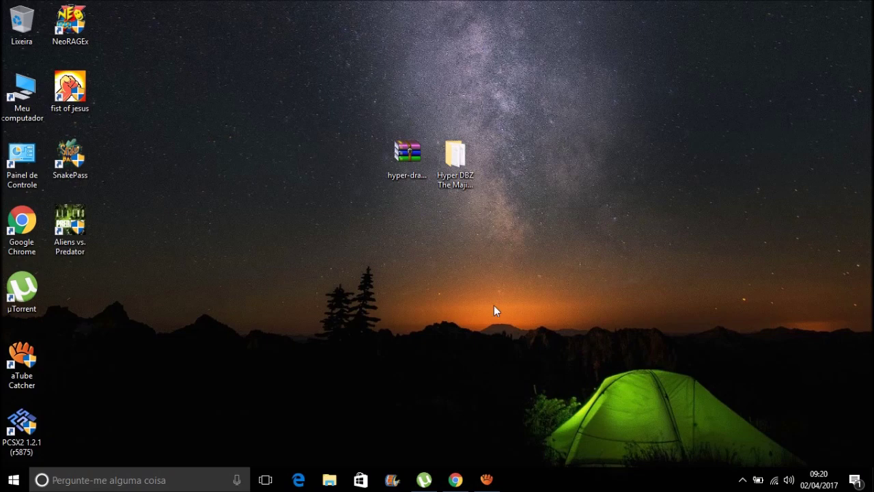
left_click_drag(439, 302, 353, 93)
left_click(492, 265)
left_click(410, 166)
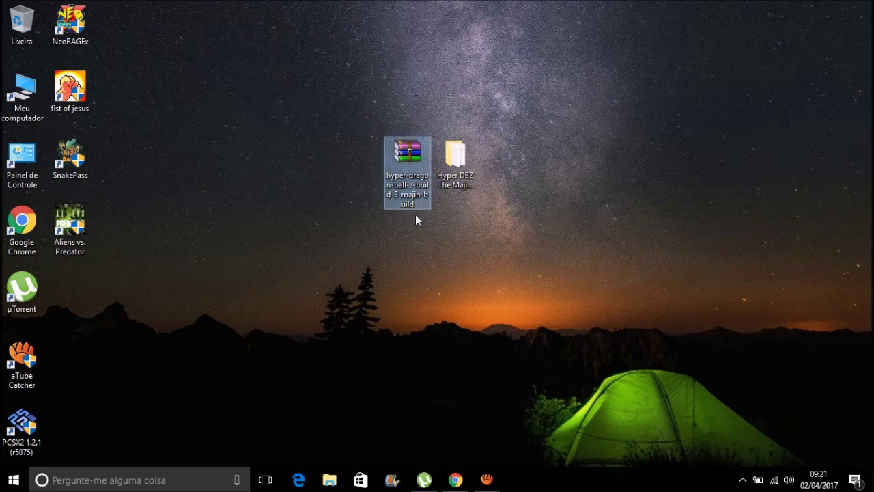
left_click_drag(514, 252, 487, 234)
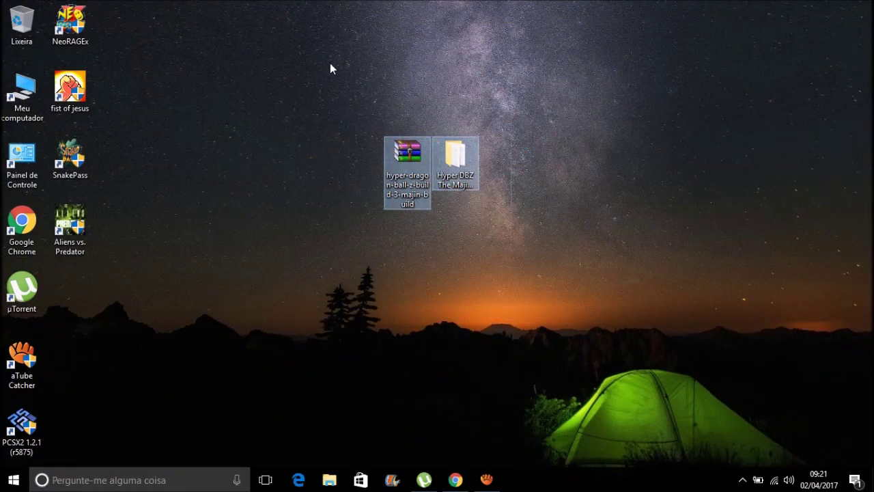
left_click_drag(328, 62, 494, 221)
left_click_drag(345, 113, 537, 257)
left_click(538, 258)
left_click(386, 173)
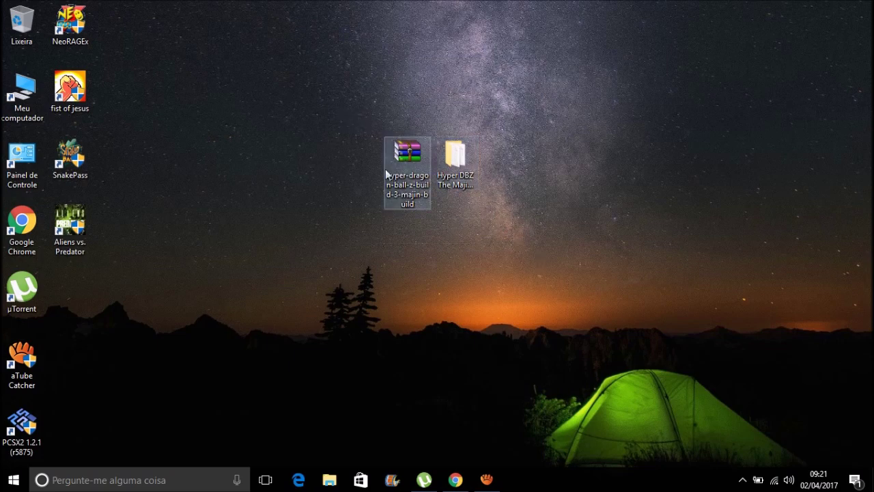
left_click(404, 155)
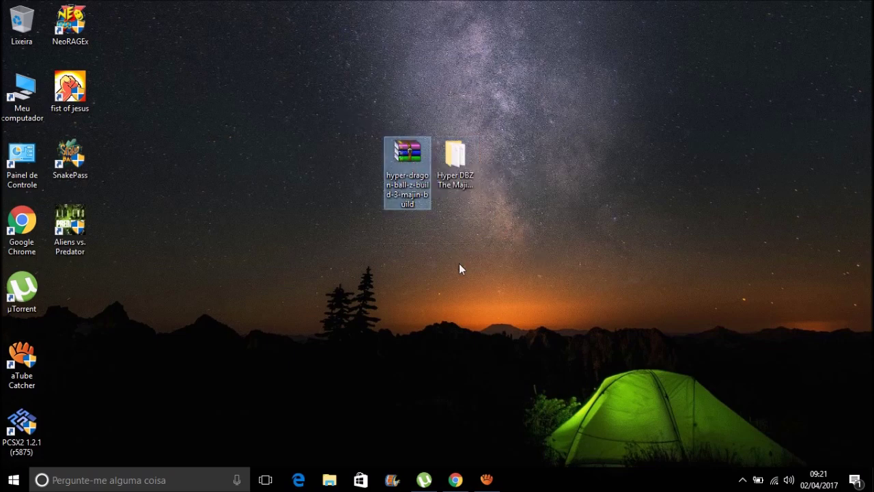
left_click_drag(508, 276, 332, 82)
left_click_drag(332, 82, 537, 274)
left_click_drag(321, 93, 470, 246)
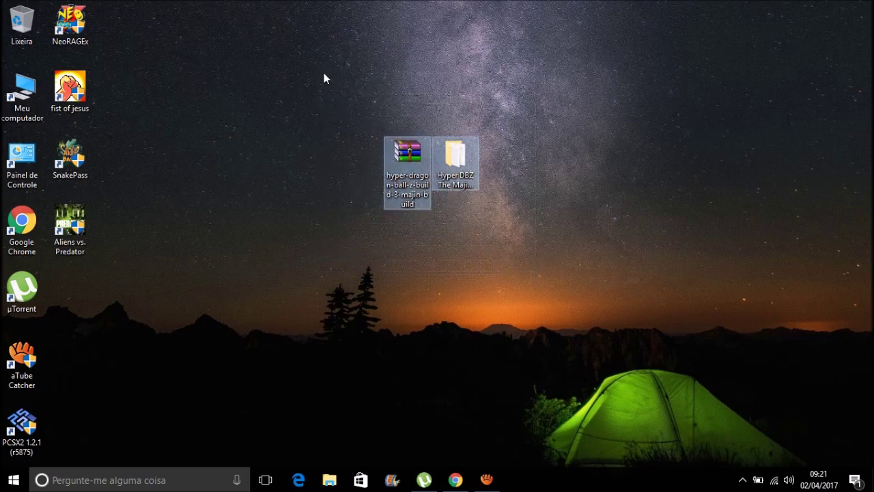
left_click_drag(322, 75, 517, 270)
left_click(517, 270)
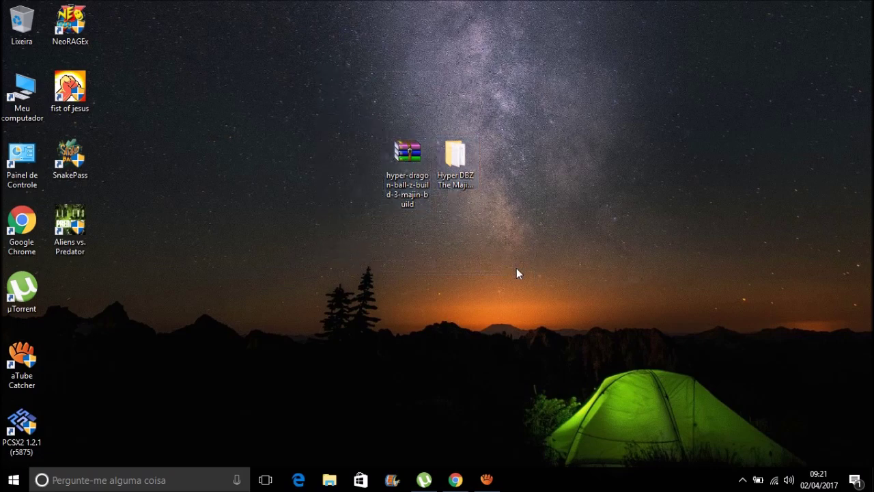
left_click_drag(369, 115, 513, 260)
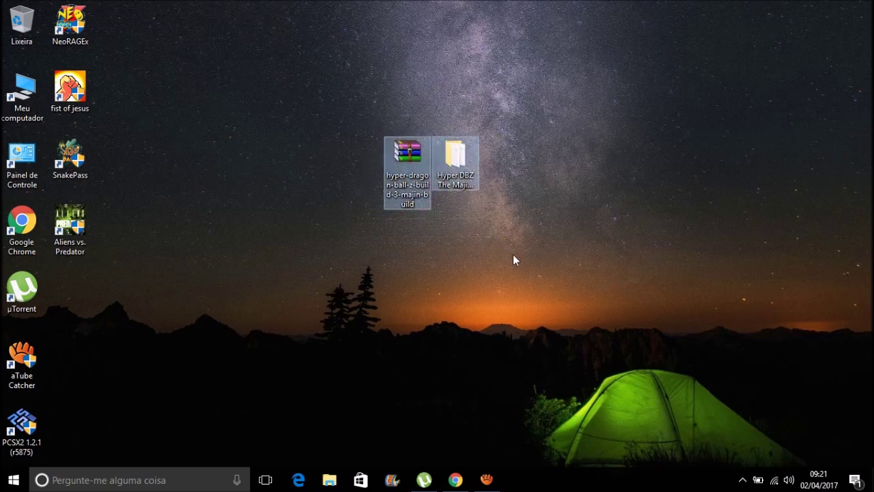
left_click(333, 106)
left_click(403, 169)
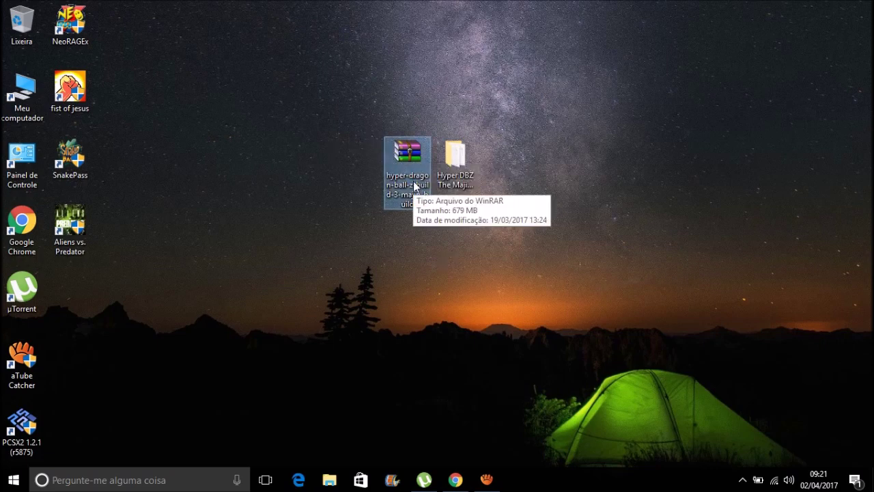
left_click_drag(561, 273, 293, 75)
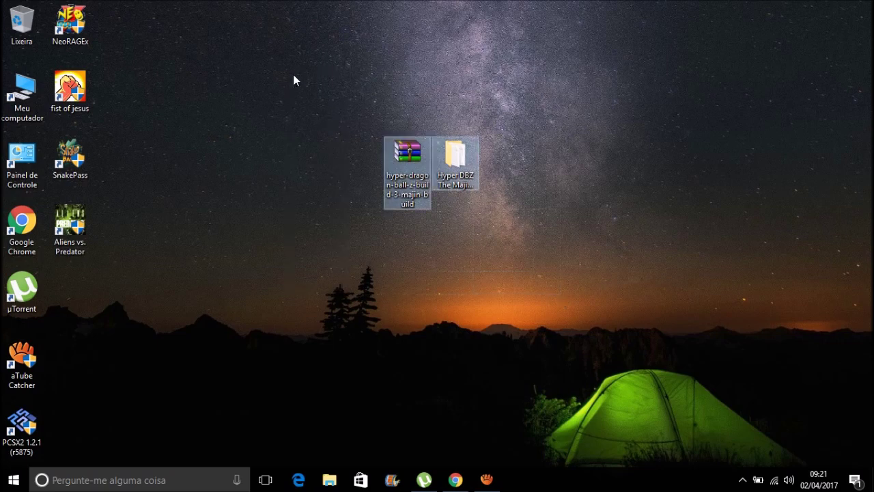
left_click(463, 264)
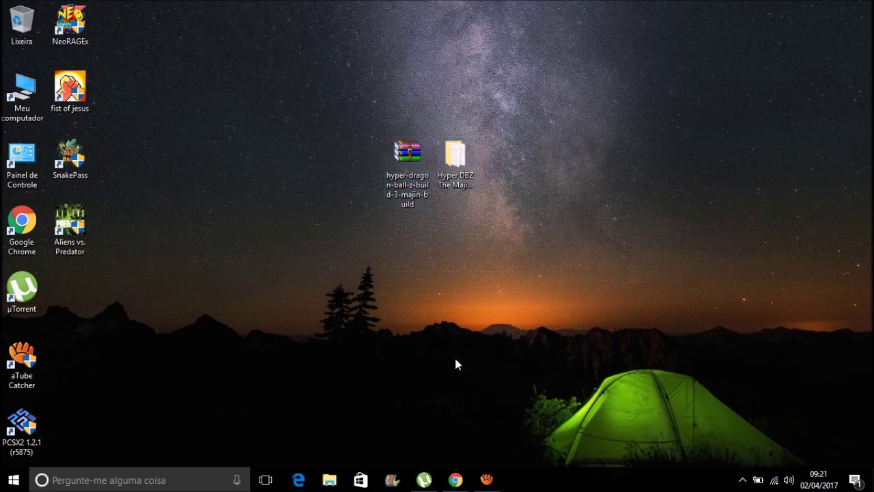
Step: Switch to Chrome, look over the Uptodown download page for Hyper Dragon Ball Z Build 3 (Majin Build), and close the browser
left_click(455, 480)
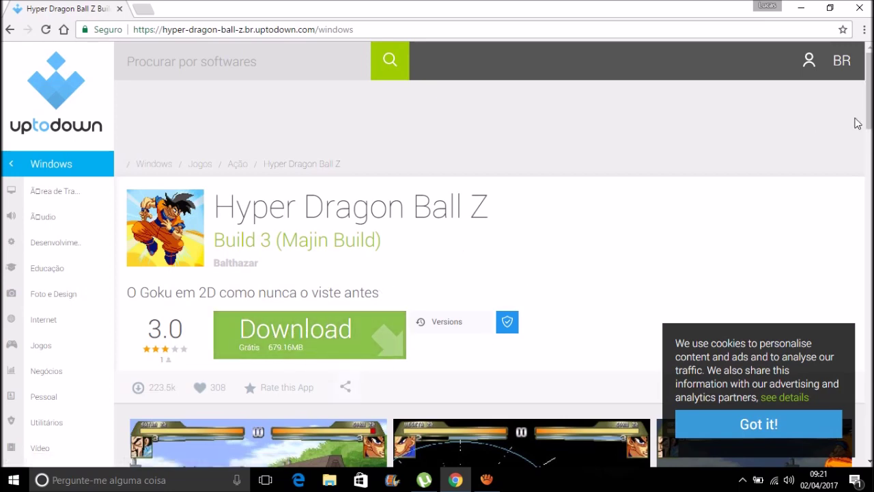
scroll(867, 103, "down", 4)
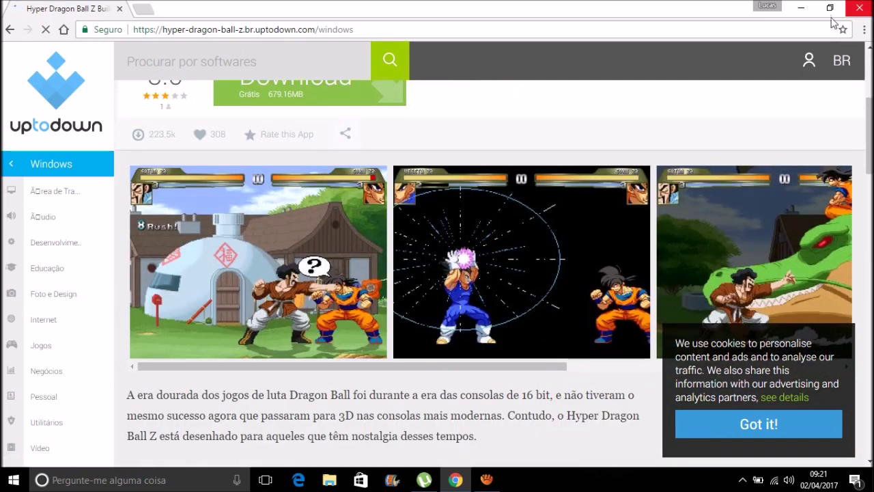
left_click(862, 8)
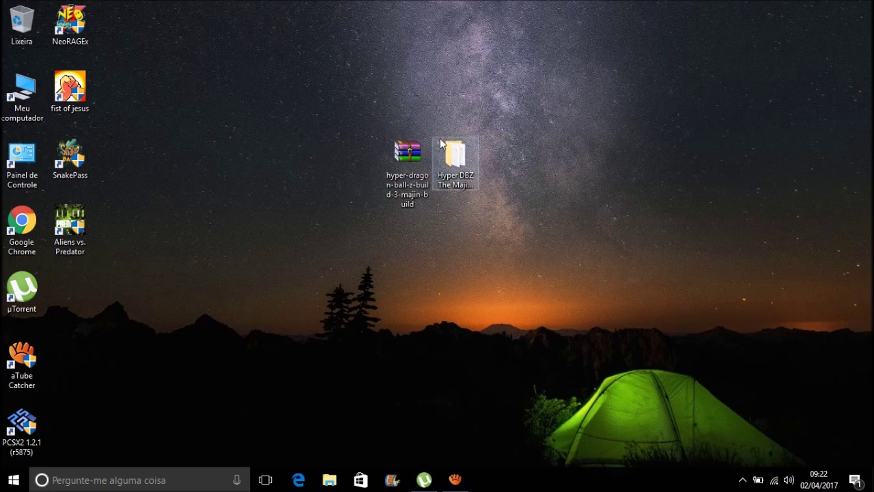
Step: Refresh the desktop and view the extraction options for the hyper-dragon-ball-z-build-3-majin-build archive without extracting it
key("shift+F10")
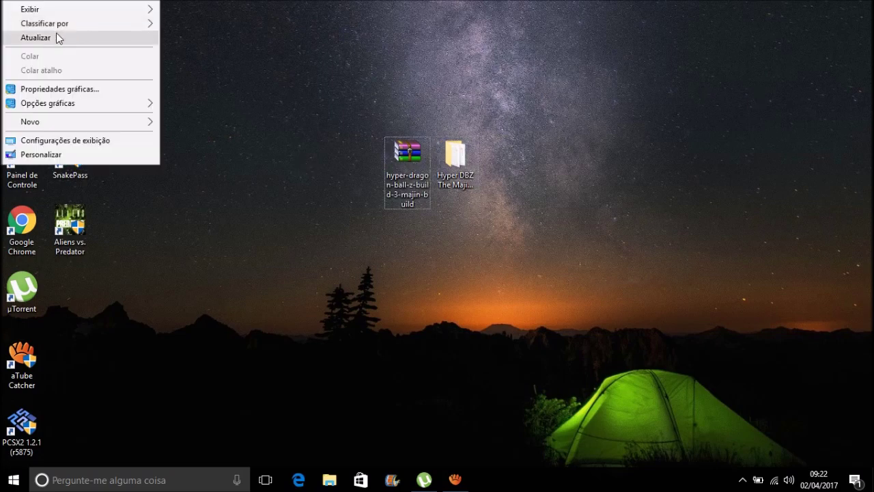
left_click(57, 35)
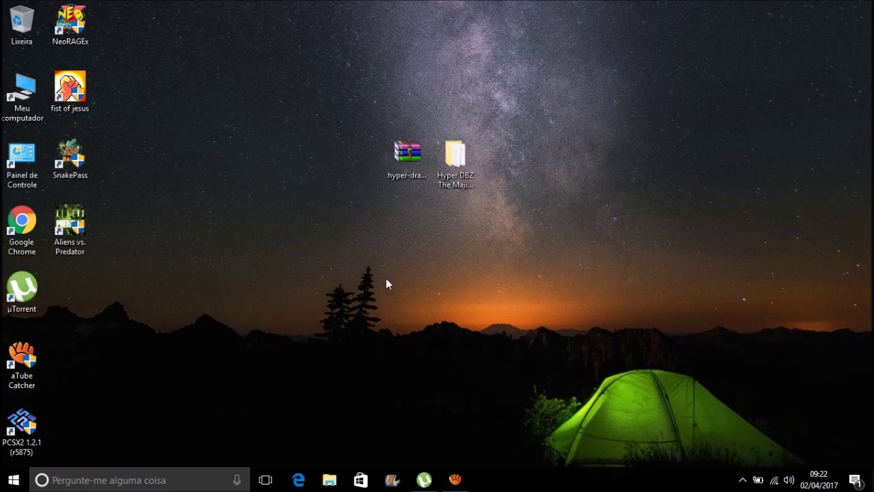
left_click(407, 160)
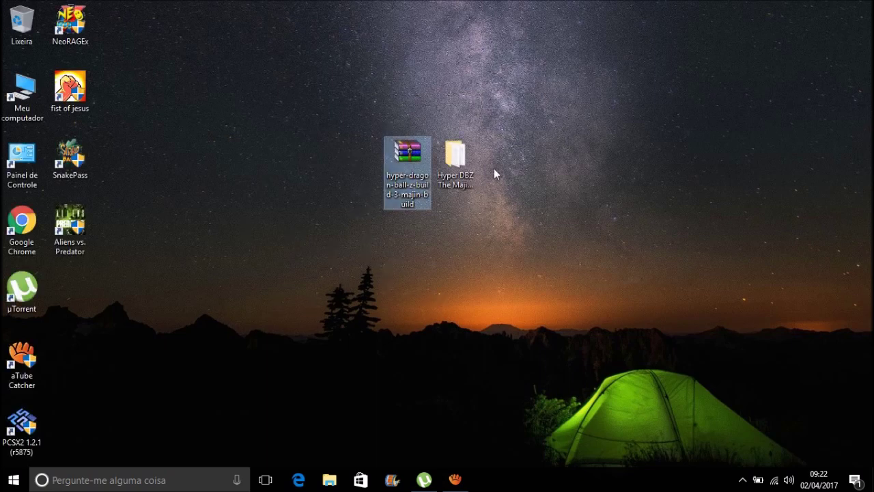
right_click(418, 165)
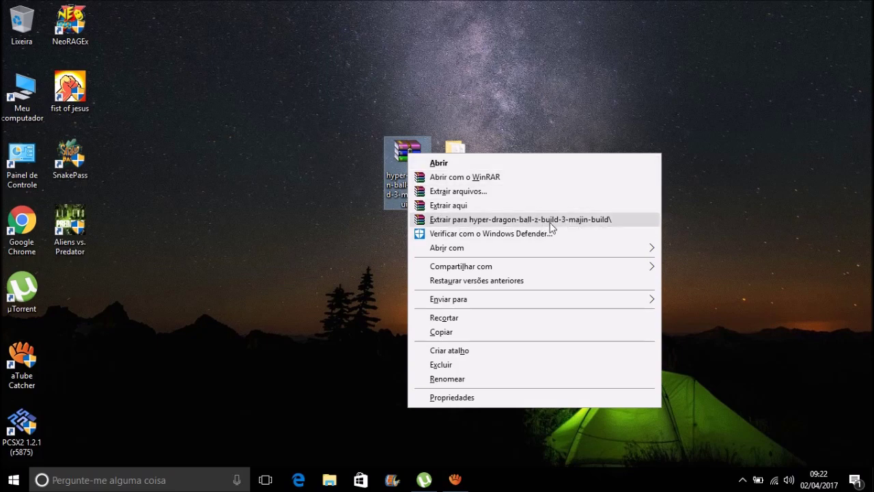
left_click(716, 239)
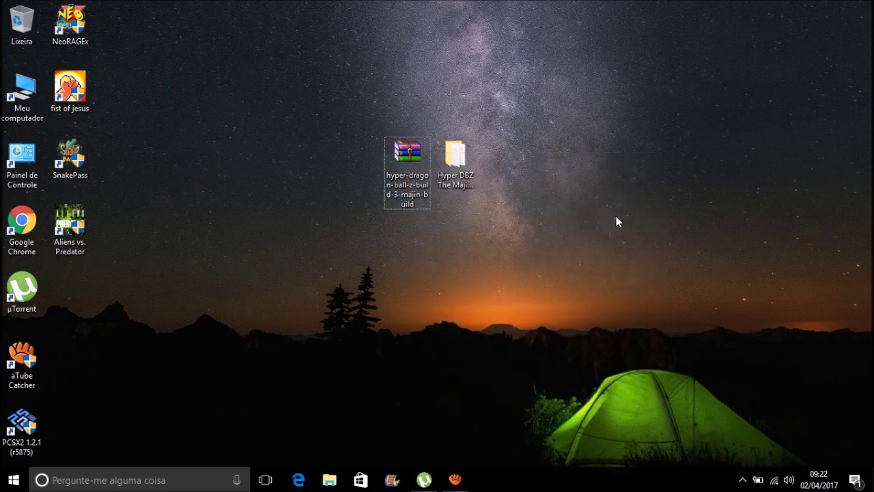
Step: Cut the extracted Hyper DBZ The Majin Build folder from the desktop
left_click(451, 172)
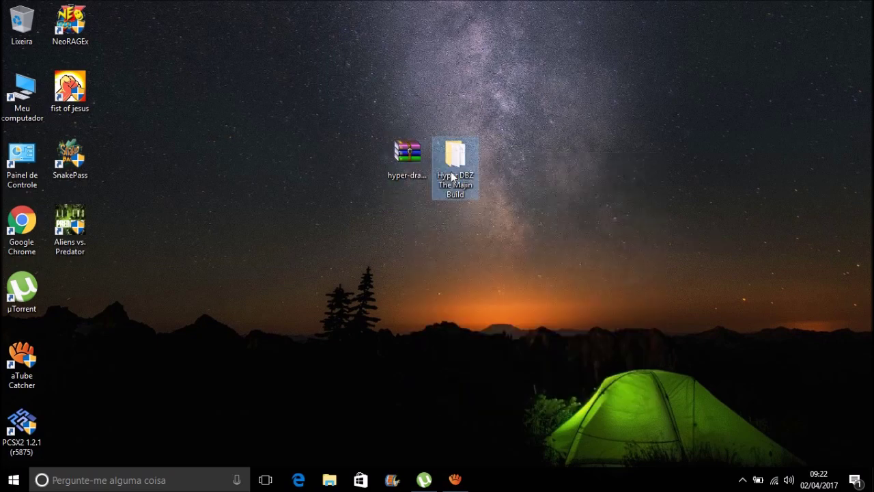
left_click(418, 161)
left_click(452, 162)
right_click(454, 158)
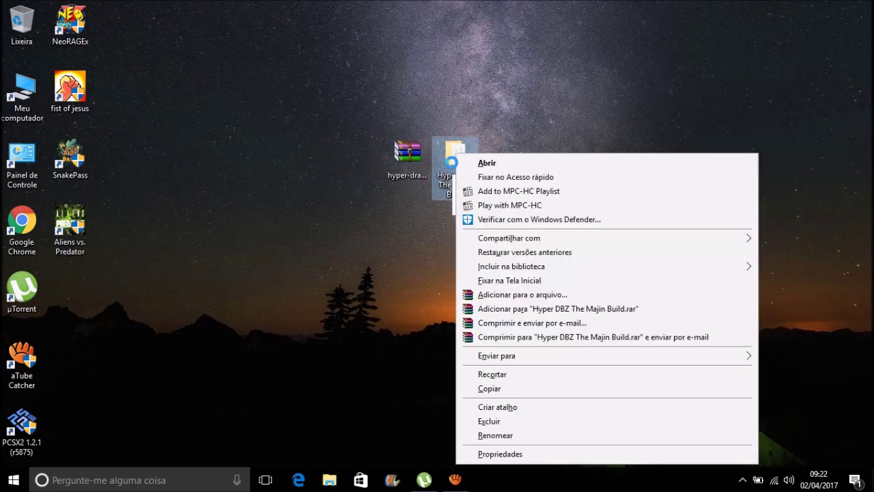
left_click(488, 380)
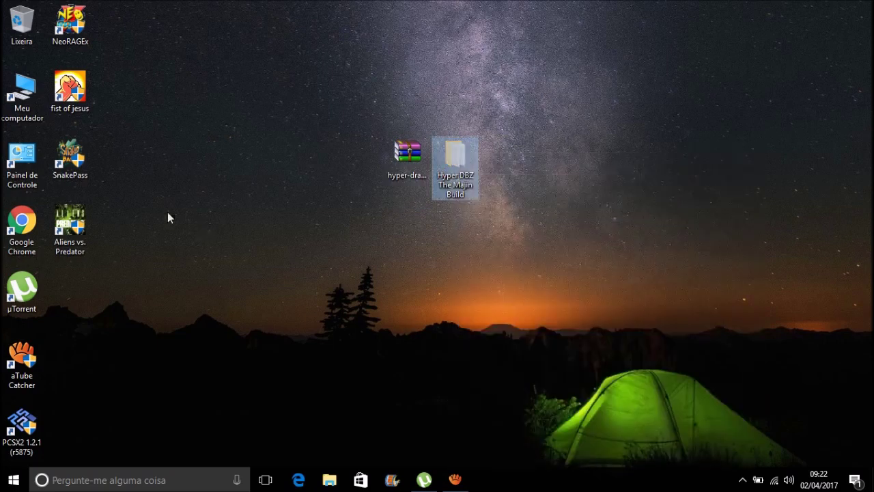
Step: Open the Program Files (x86) folder on the Windows (C:) drive in File Explorer
left_click(18, 111)
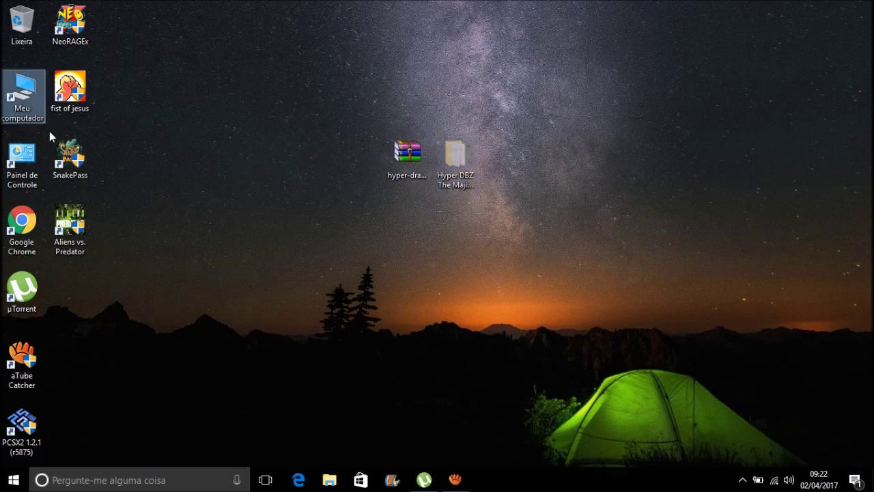
double_click(33, 110)
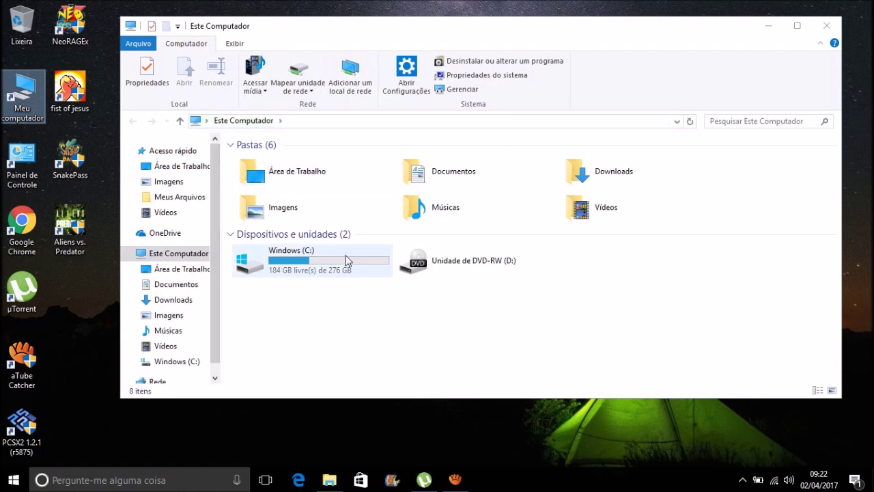
double_click(345, 276)
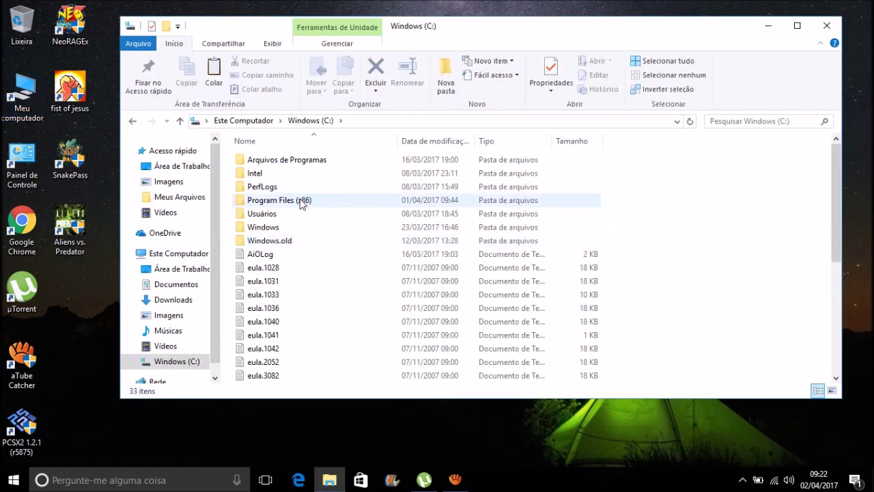
left_click(301, 202)
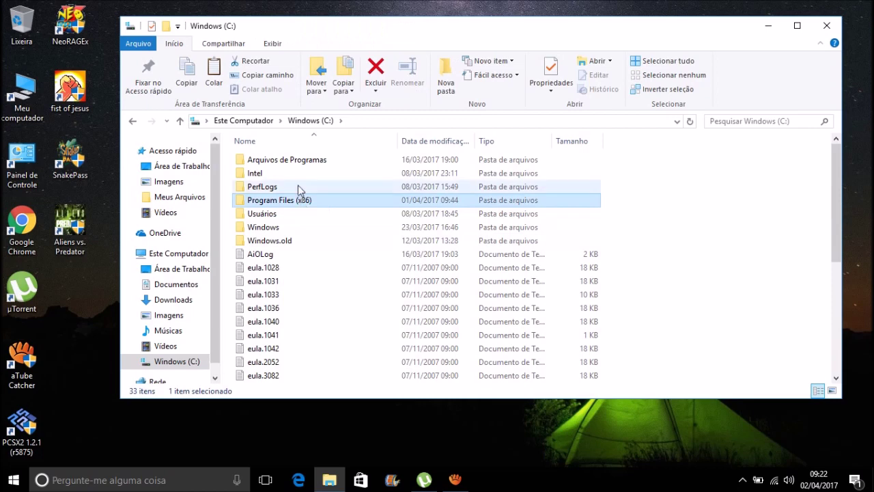
left_click(287, 163)
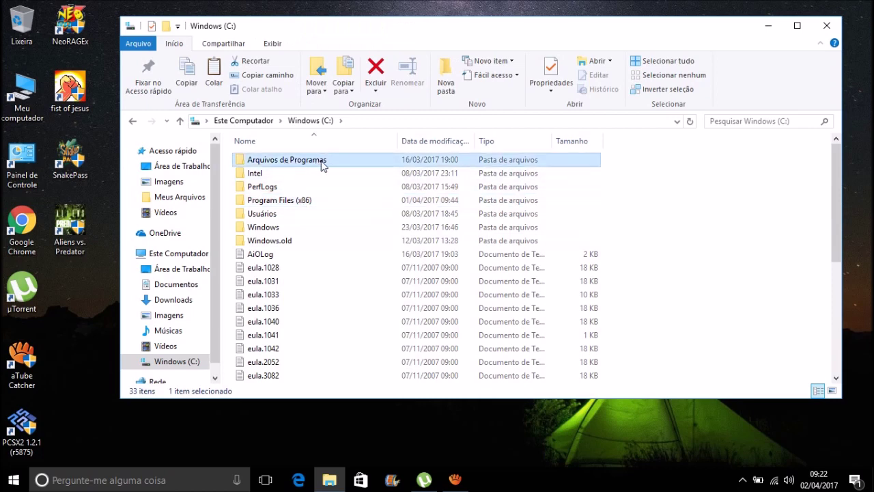
double_click(304, 202)
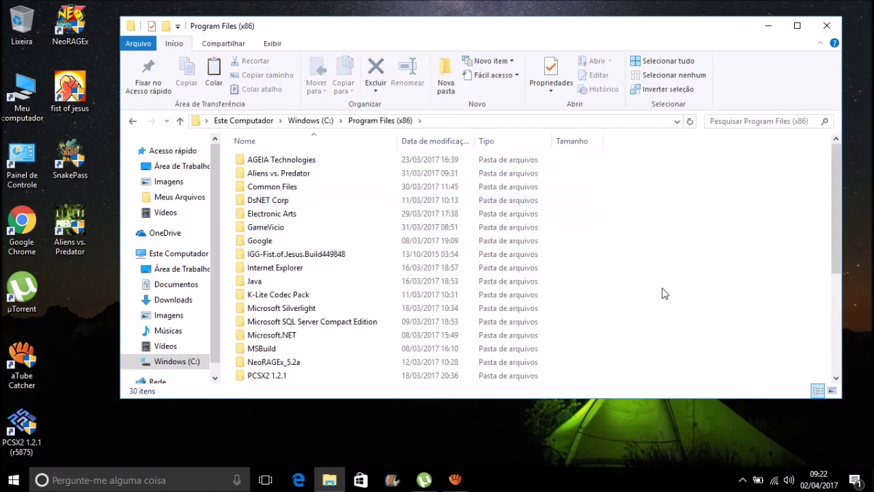
Step: Paste the cut game folder into Program Files (x86), granting administrator permission for the move
key("shift+F10")
left_click(238, 204)
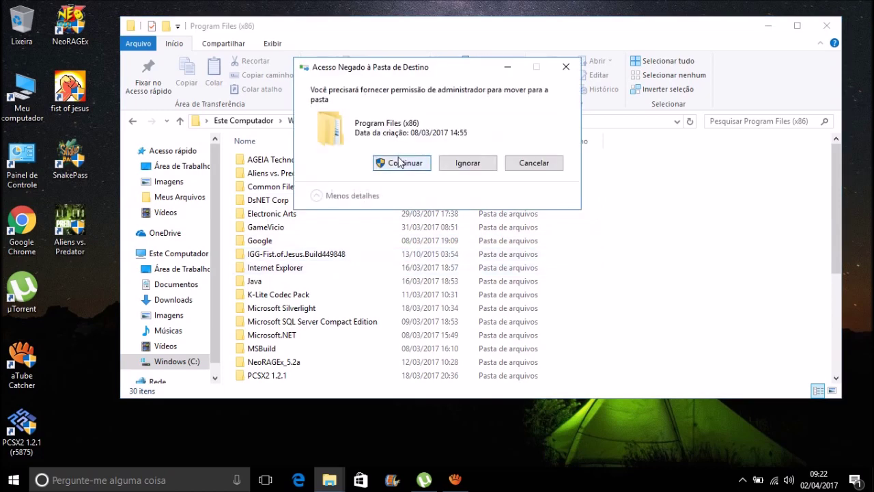
left_click(400, 161)
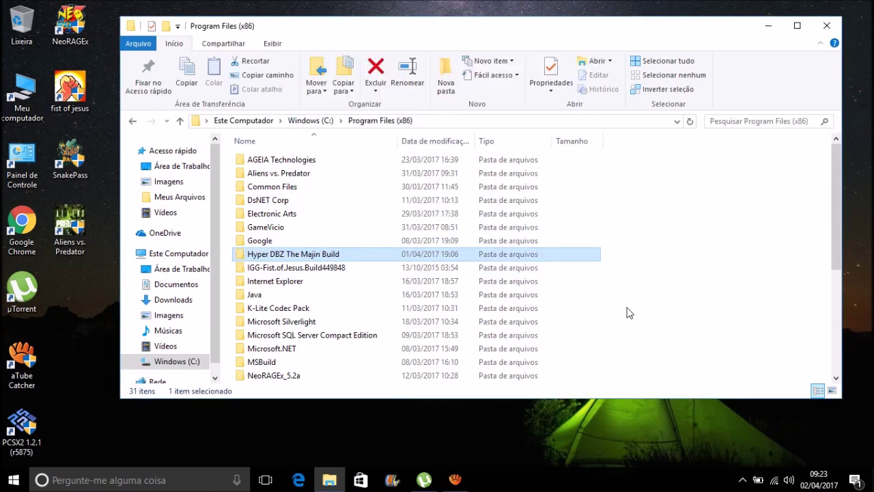
Step: Create a desktop shortcut to the Hyper DBZ application inside the Hyper DBZ The Majin Build folder and close the folder window
double_click(304, 261)
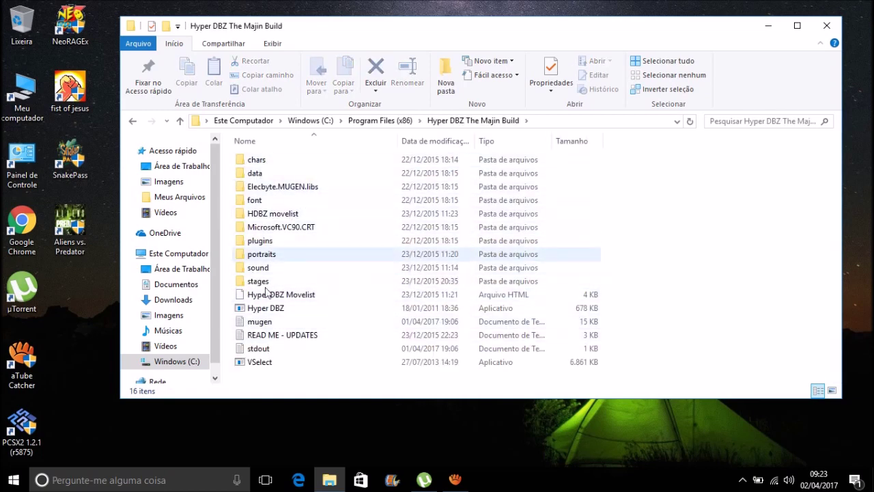
left_click(352, 276)
left_click(379, 320)
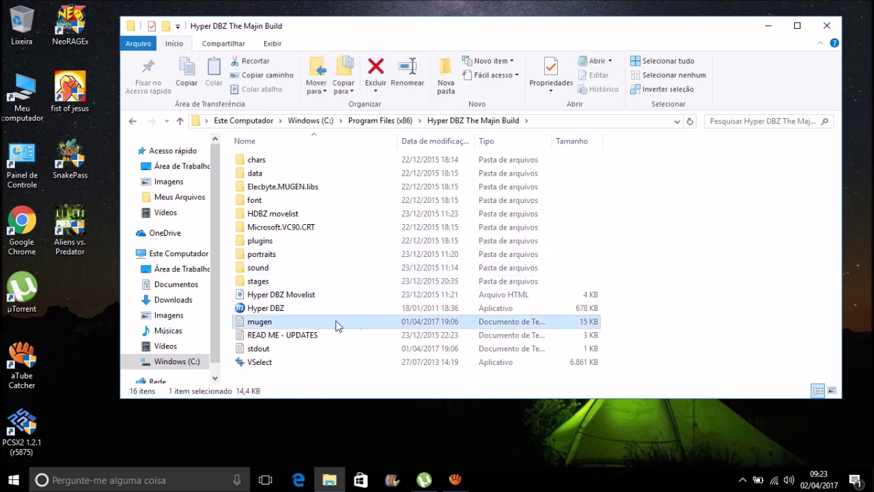
left_click(280, 308)
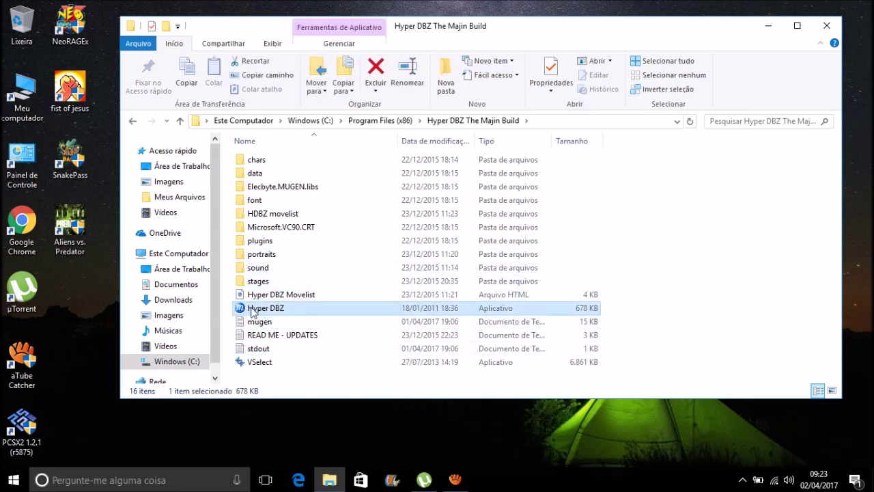
right_click(260, 313)
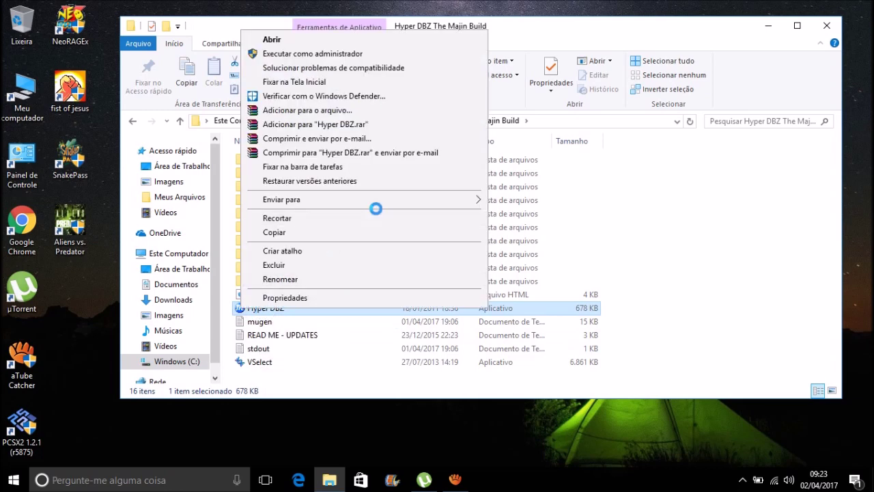
mouse_move(439, 200)
left_click(521, 201)
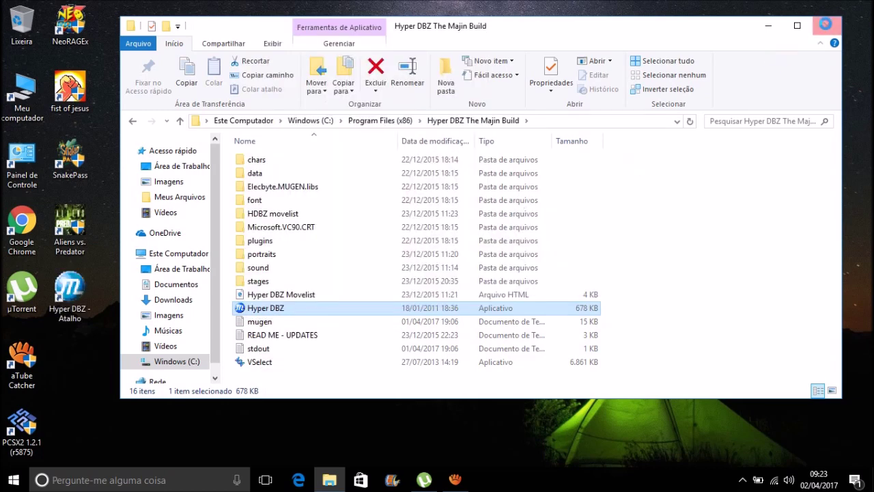
left_click(827, 25)
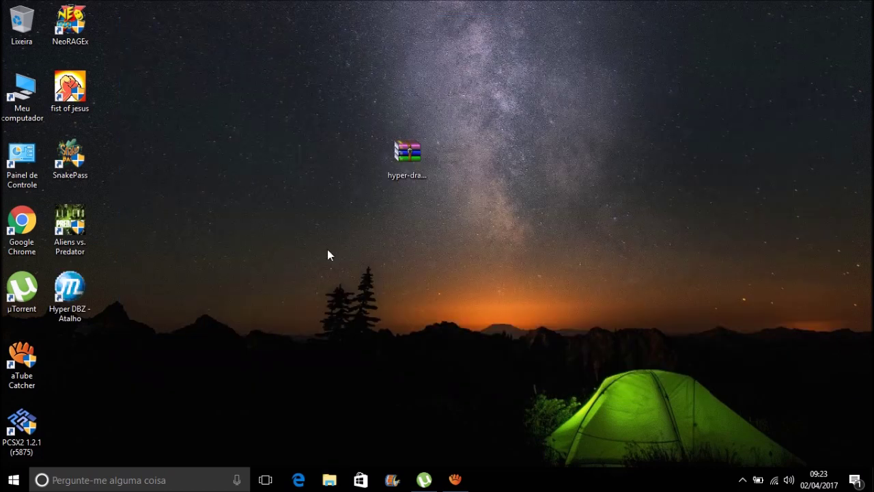
Step: Set the Hyper DBZ desktop shortcut to run the program as administrator in its compatibility properties and apply the change
right_click(65, 298)
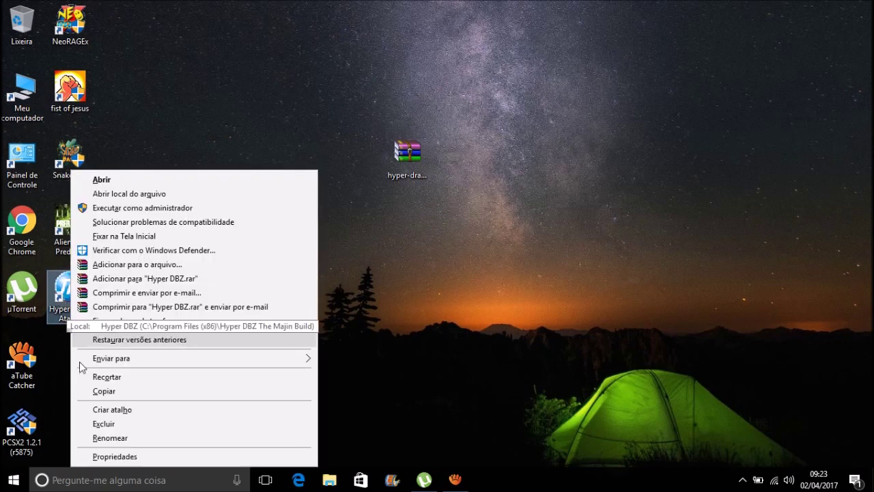
left_click(78, 457)
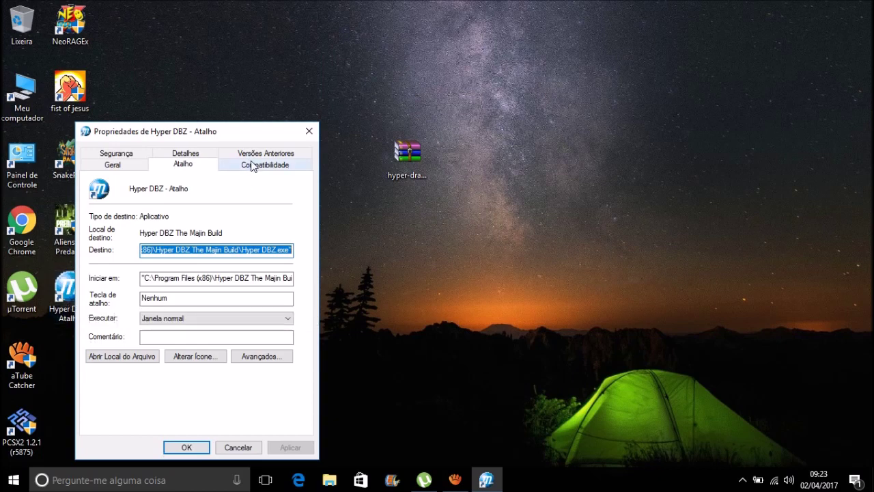
left_click(252, 166)
left_click(146, 377)
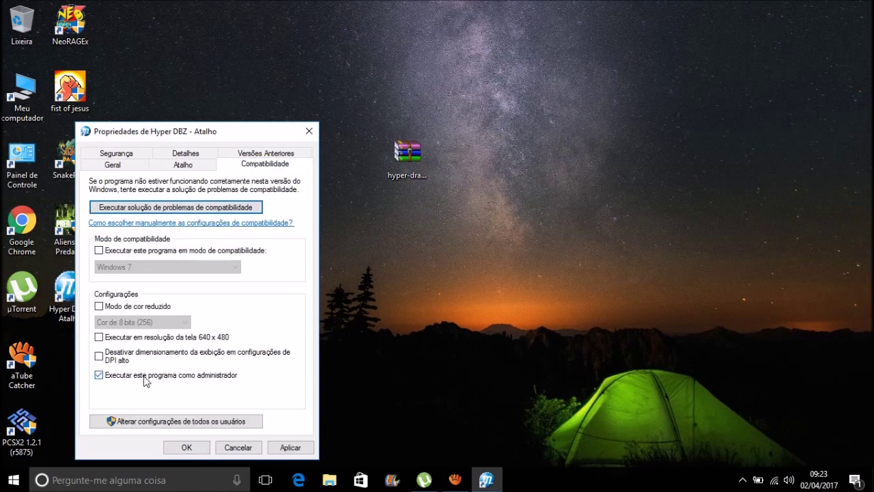
left_click(290, 448)
left_click(185, 447)
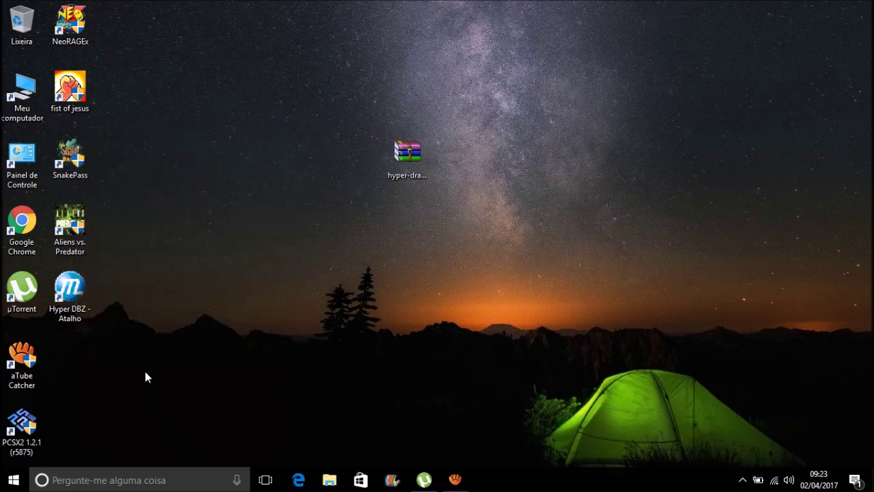
Step: Rename the new game shortcut on the desktop to Hyper DBZ, removing the "- Atalho" suffix
right_click(74, 308)
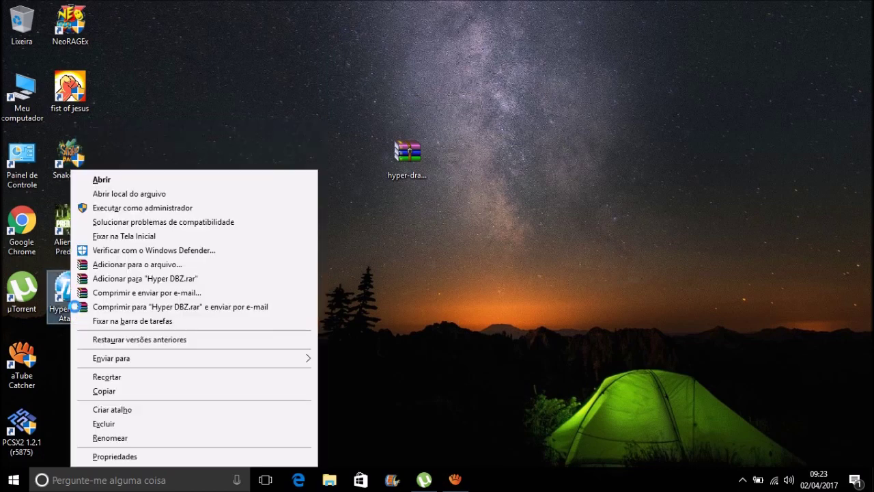
left_click(109, 438)
left_click_drag(87, 321, 82, 309)
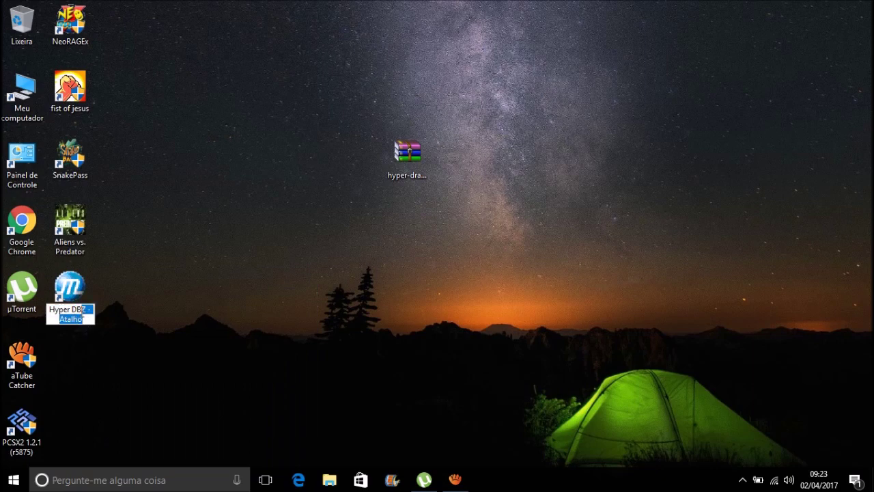
key("BackSpace")
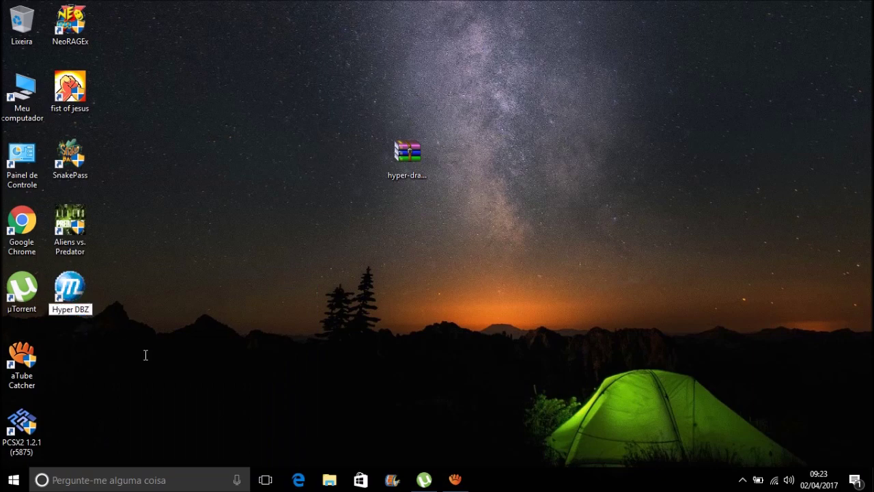
key("Return")
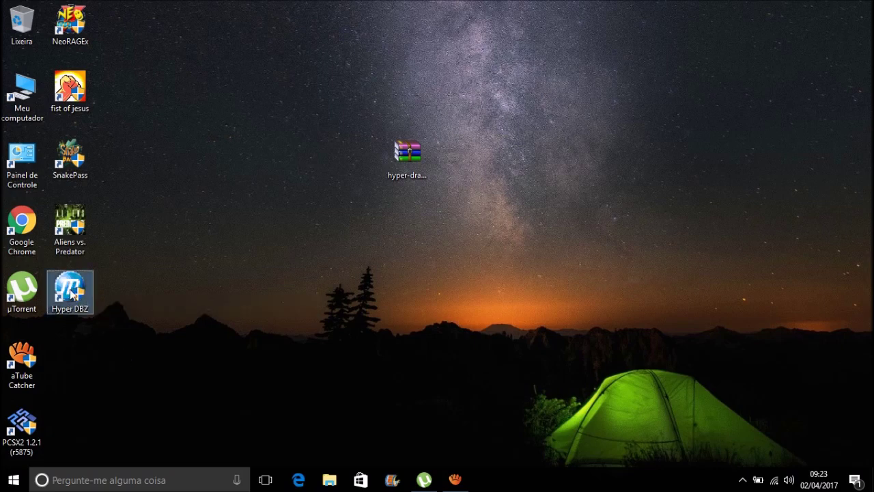
left_click_drag(190, 257, 8, 2)
left_click_drag(216, 179, 5, 5)
left_click_drag(172, 102, 6, 4)
left_click_drag(239, 143, 41, 246)
left_click(225, 218)
left_click(78, 247)
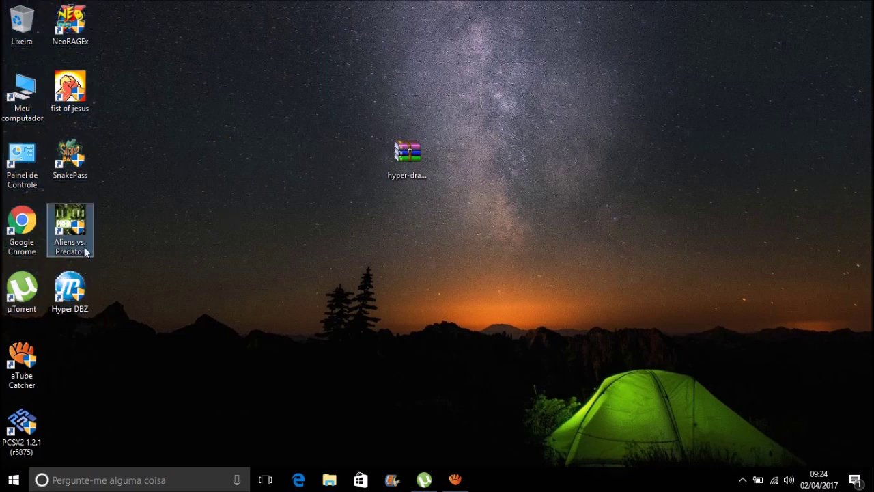
left_click_drag(146, 321, 3, 2)
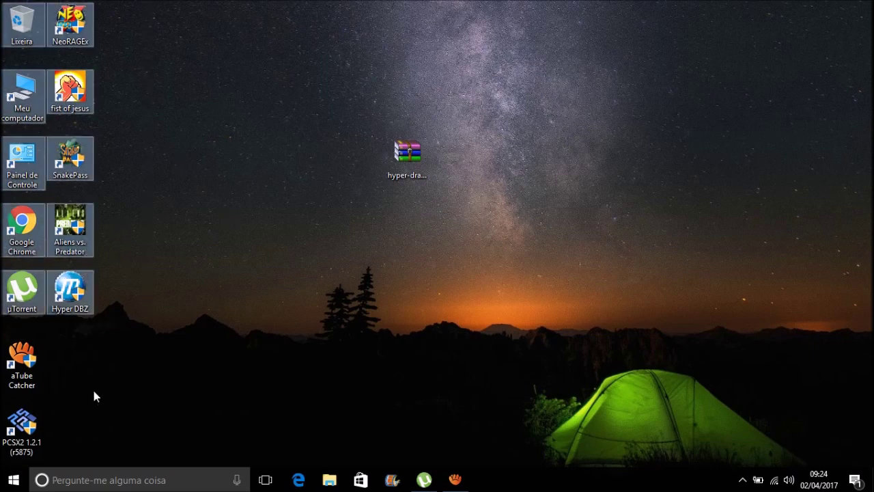
left_click(176, 377)
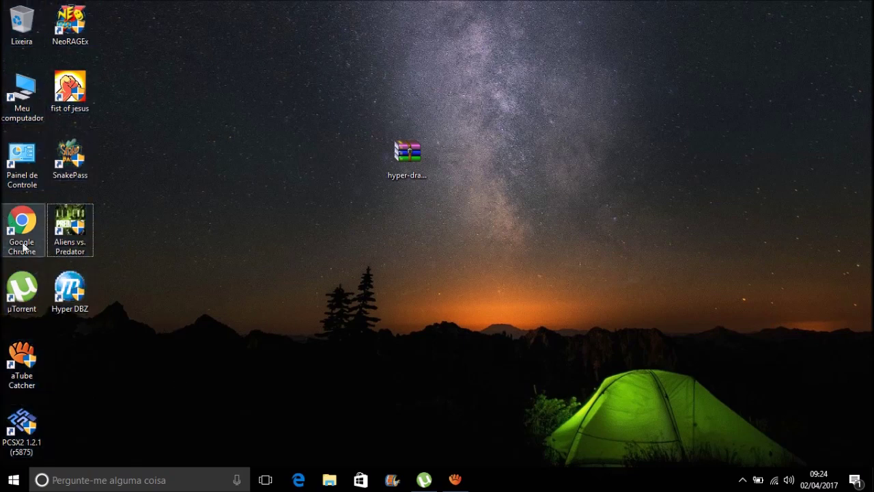
left_click_drag(2, 2, 175, 264)
left_click(218, 274)
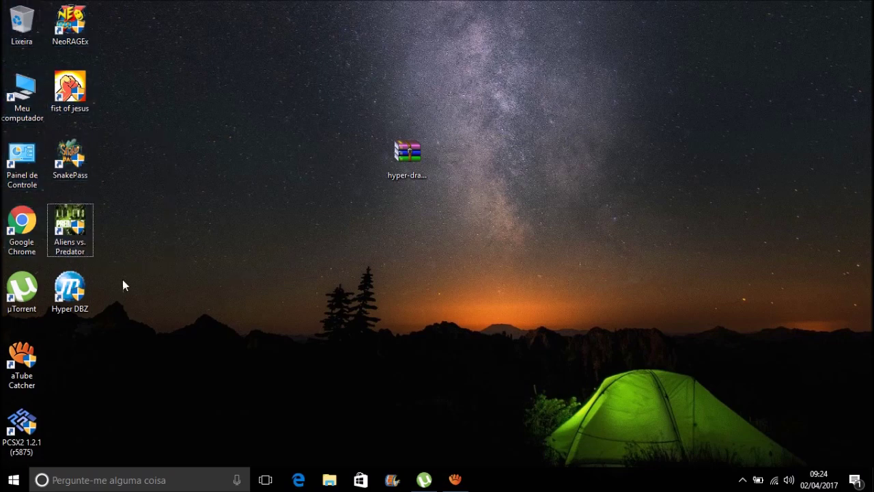